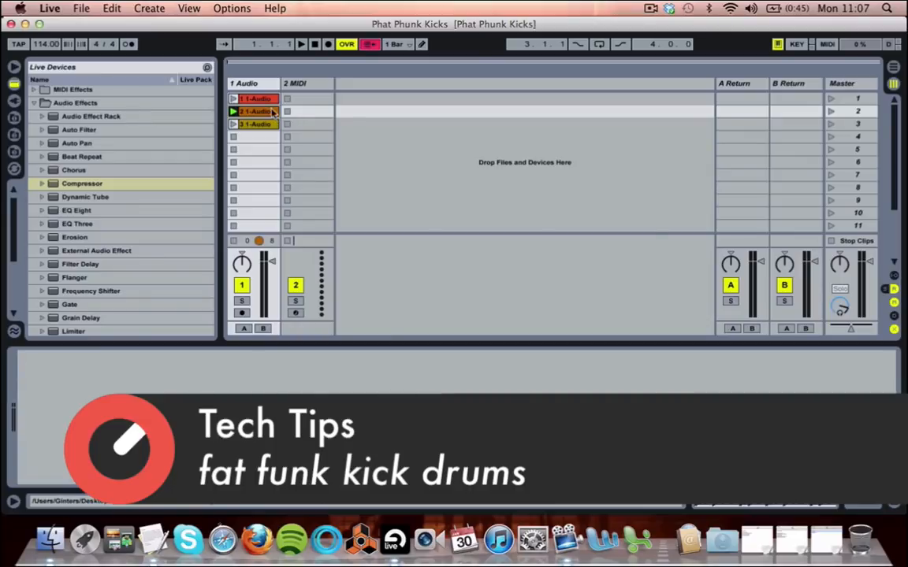
Step: Examine the waveforms of the three audio clips in the first track
{"action": "left_click", "coordinate": [253, 99]}
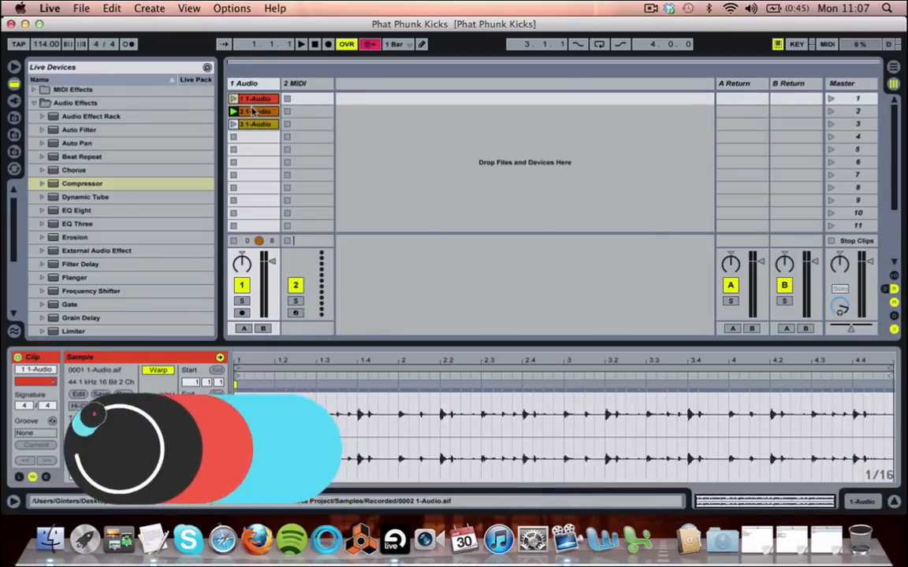
{"action": "left_click", "coordinate": [254, 112]}
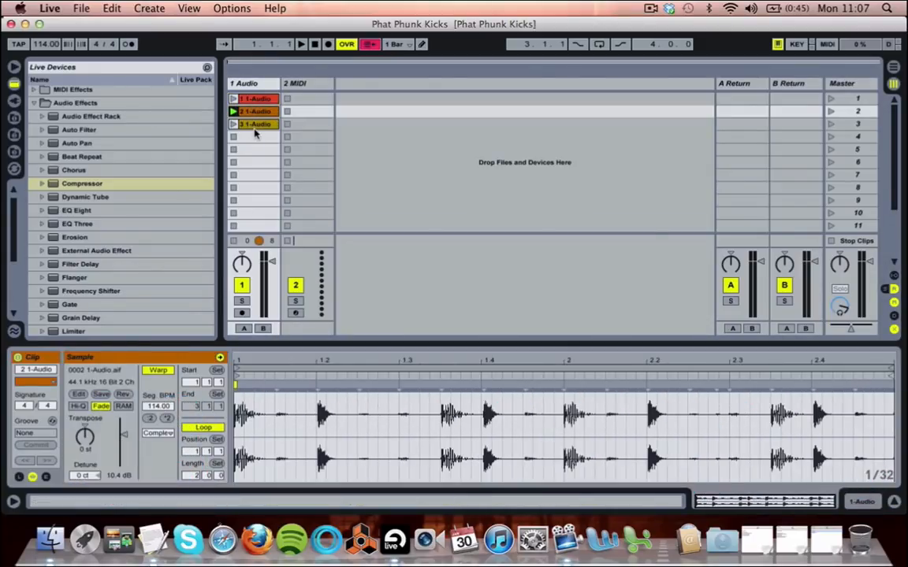
{"action": "left_click", "coordinate": [254, 126]}
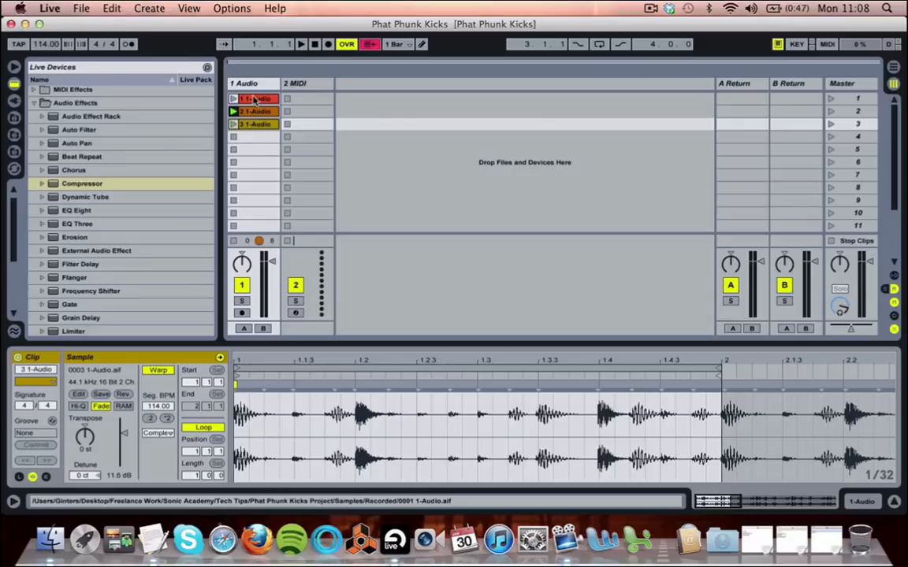
{"action": "left_click", "coordinate": [254, 99]}
Step: Set the second audio clip's gain to 12.3 dB and audition the clip
{"action": "left_click", "coordinate": [257, 112]}
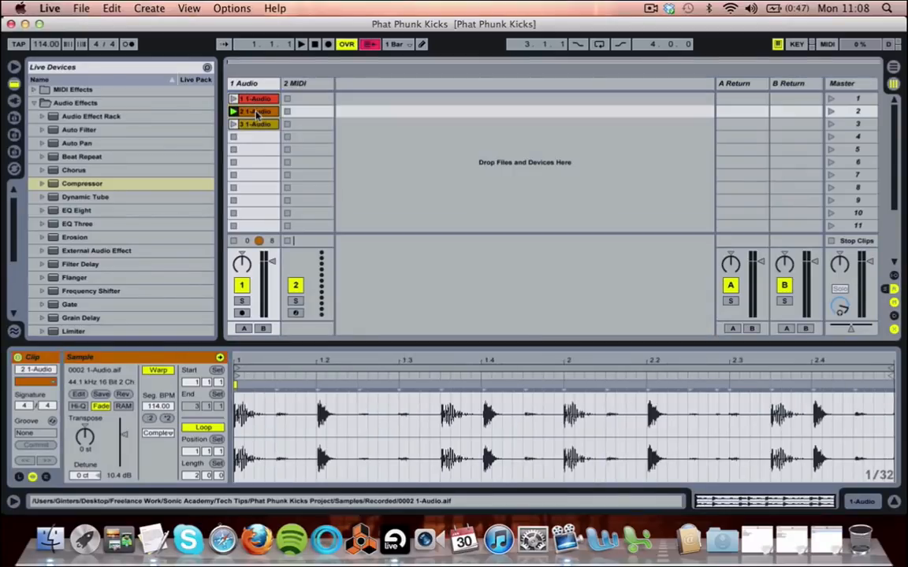
{"action": "mouse_move", "coordinate": [123, 436]}
{"action": "left_mouse_down"}
{"action": "mouse_move", "coordinate": [123, 446]}
{"action": "mouse_move", "coordinate": [123, 432]}
{"action": "left_mouse_up"}
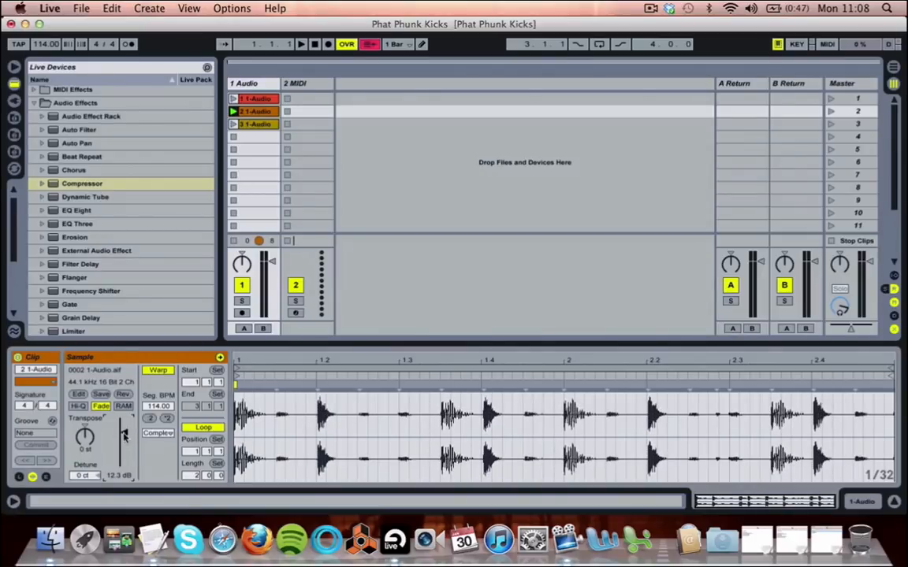
{"action": "left_click", "coordinate": [234, 112]}
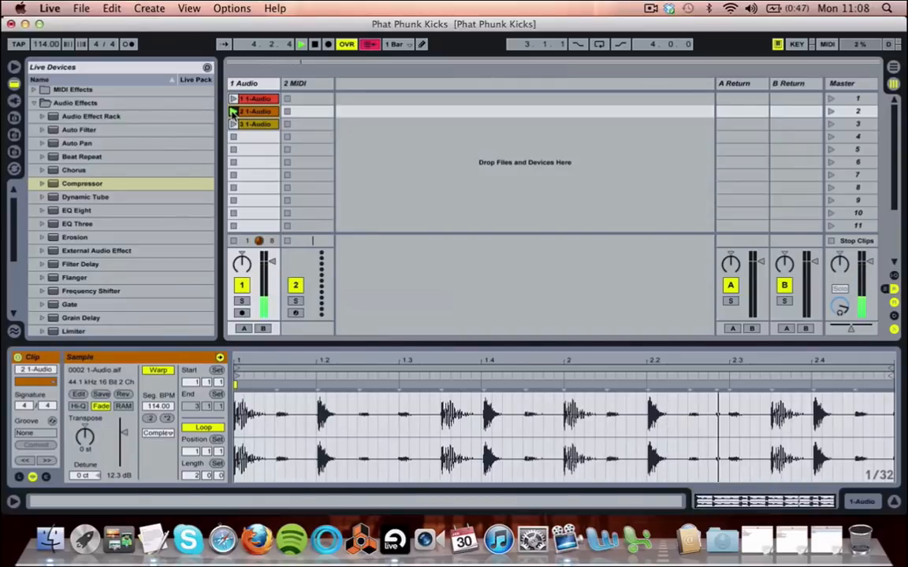
{"action": "key", "text": "space"}
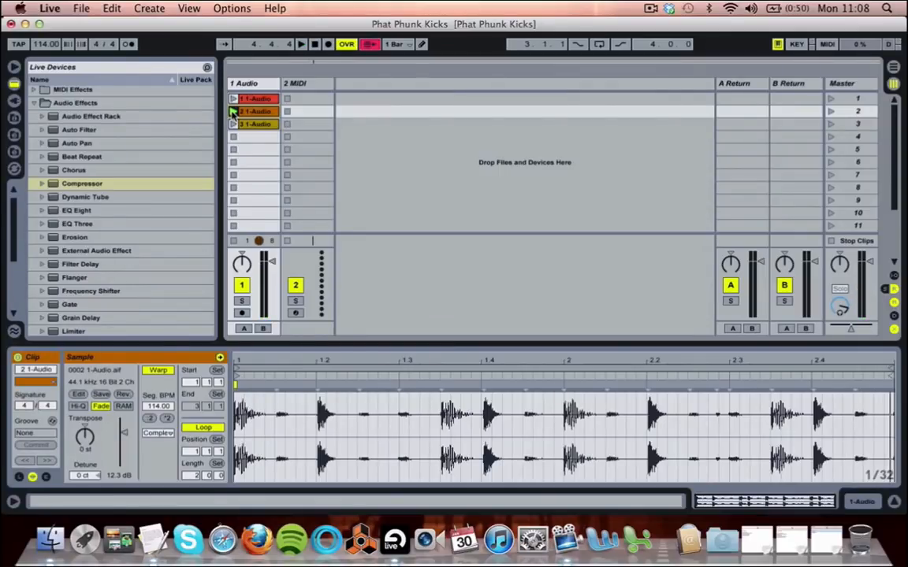
{"action": "left_click", "coordinate": [233, 112]}
Step: Slice the second audio clip to a new MIDI track with one slice per 1/8 note and the Built-in preset
{"action": "right_click", "coordinate": [252, 115]}
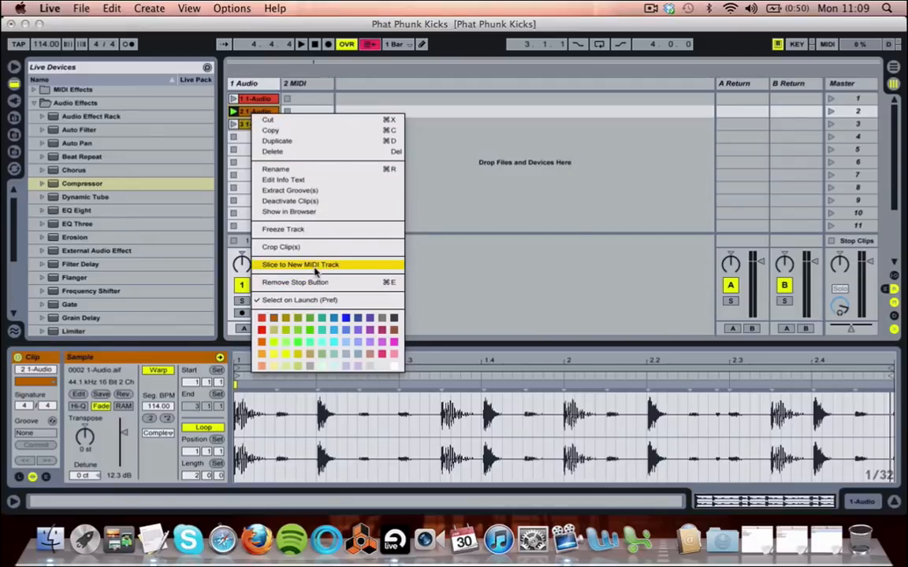
{"action": "left_click", "coordinate": [315, 268]}
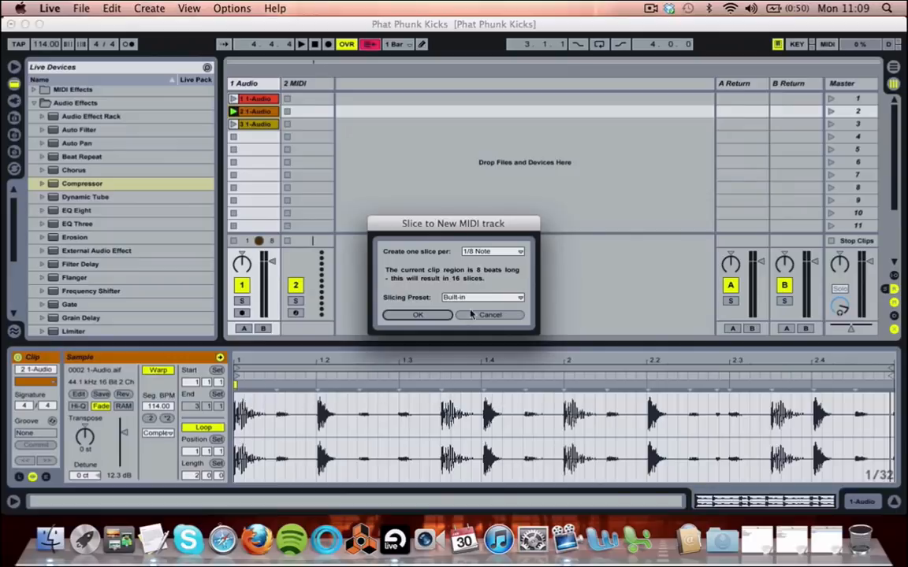
{"action": "left_click", "coordinate": [422, 316]}
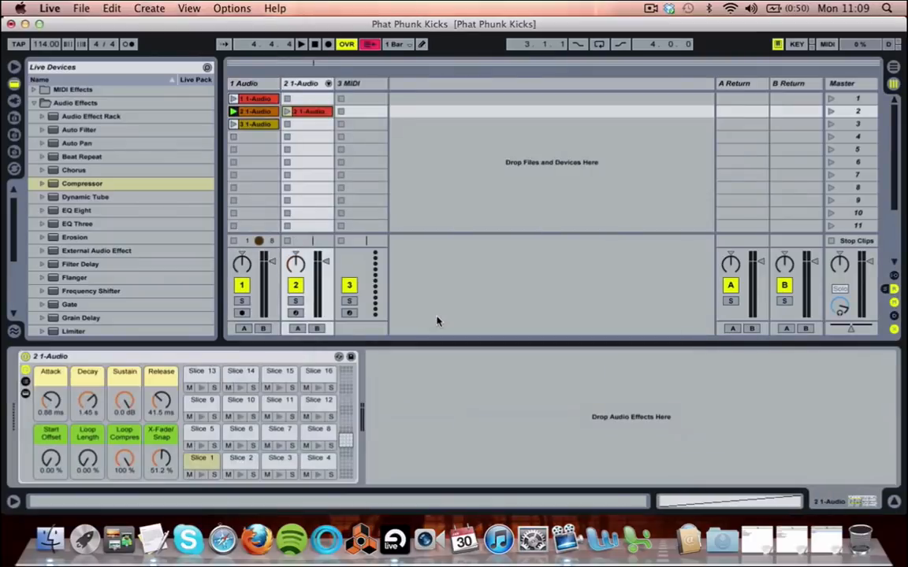
Step: Stop the first track's clip, then show the sliced MIDI clip's notes in an enlarged editor and launch it
{"action": "left_click", "coordinate": [233, 139]}
{"action": "left_click", "coordinate": [302, 114]}
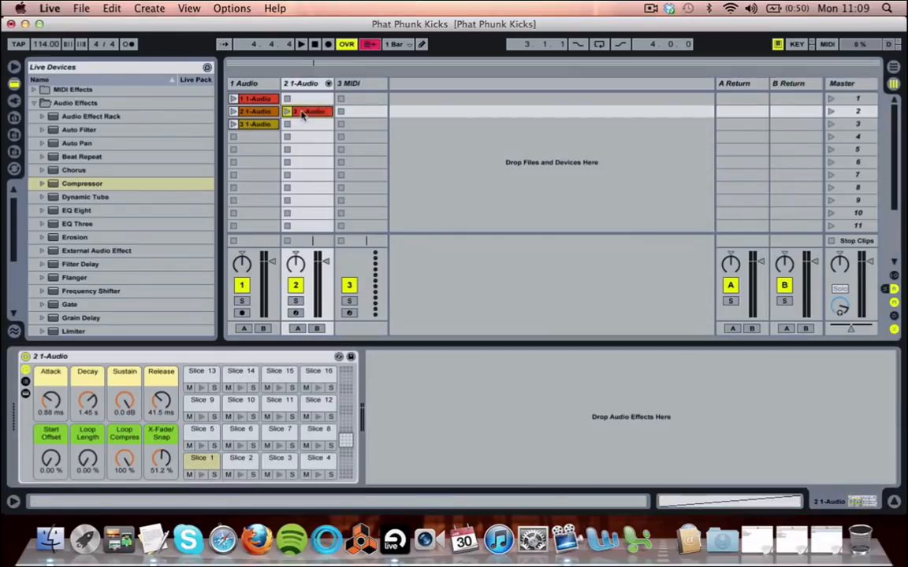
{"action": "left_click_drag", "start_coordinate": [454, 346], "coordinate": [443, 291]}
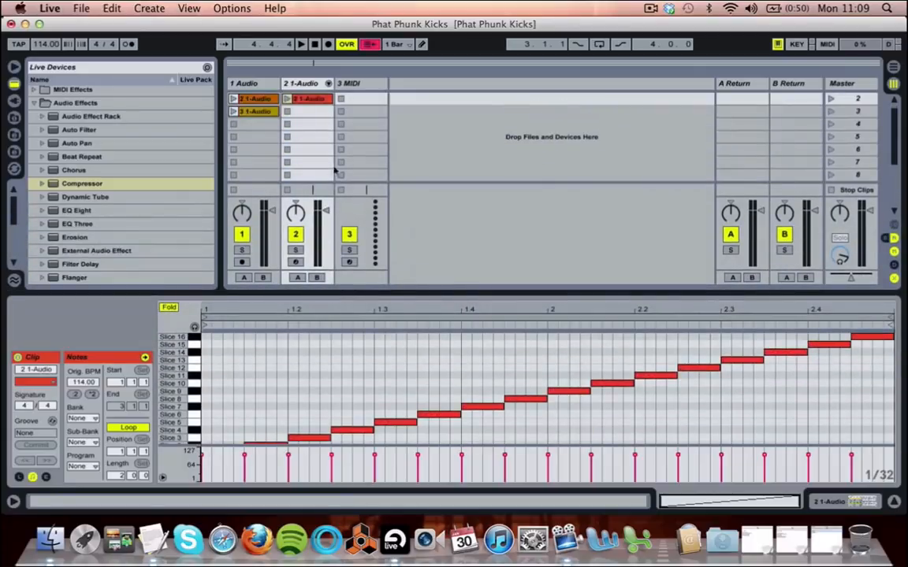
{"action": "left_click", "coordinate": [288, 98]}
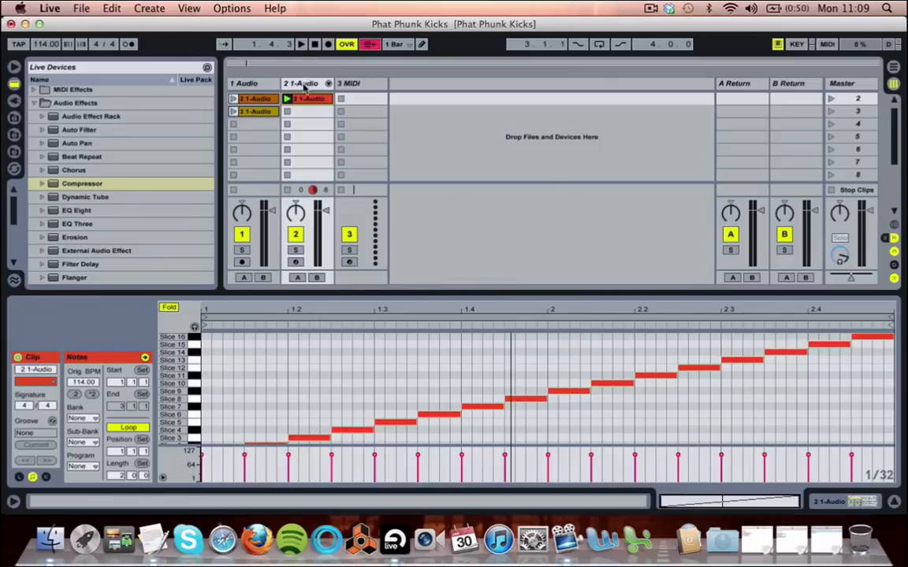
Step: Add a Utility effect to the sliced track with 10 dB of gain and play the loop to check the level
{"action": "left_click", "coordinate": [303, 84]}
{"action": "scroll", "coordinate": [103, 209], "scroll_direction": "down", "scroll_amount": 5}
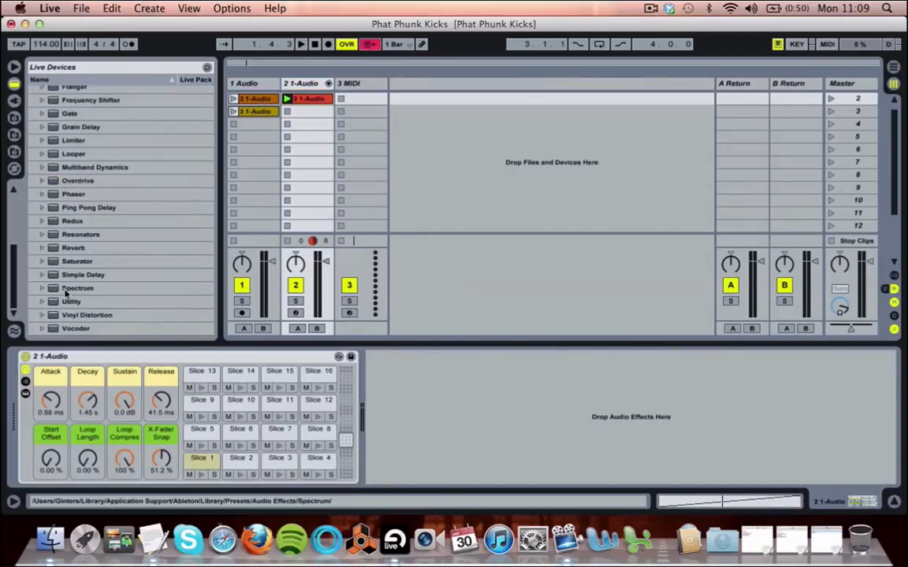
{"action": "left_click_drag", "start_coordinate": [69, 301], "coordinate": [400, 355]}
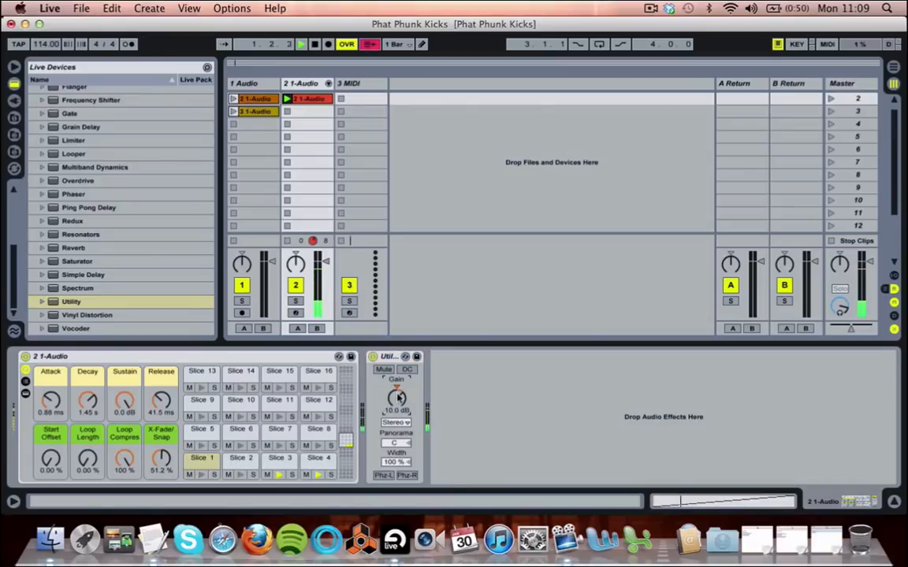
{"action": "key", "text": "space"}
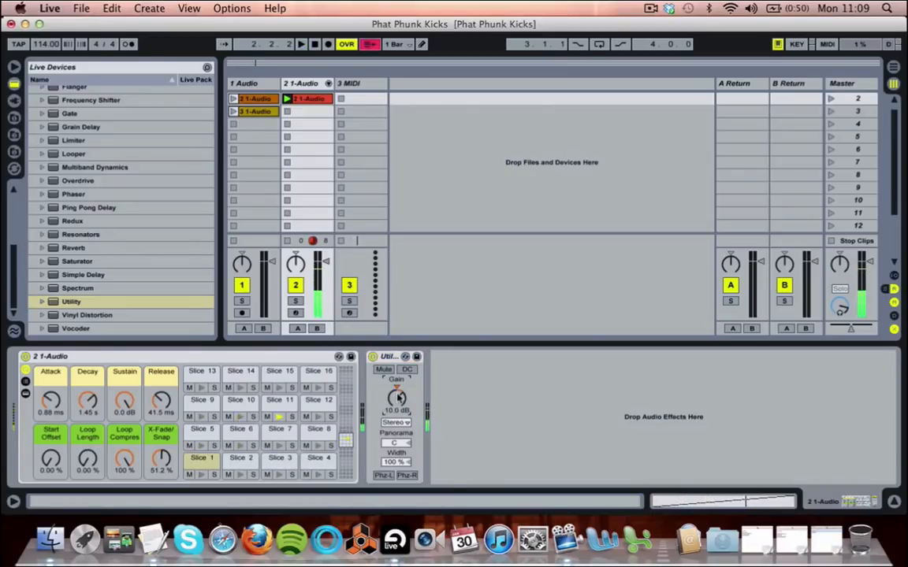
{"action": "key", "text": "space"}
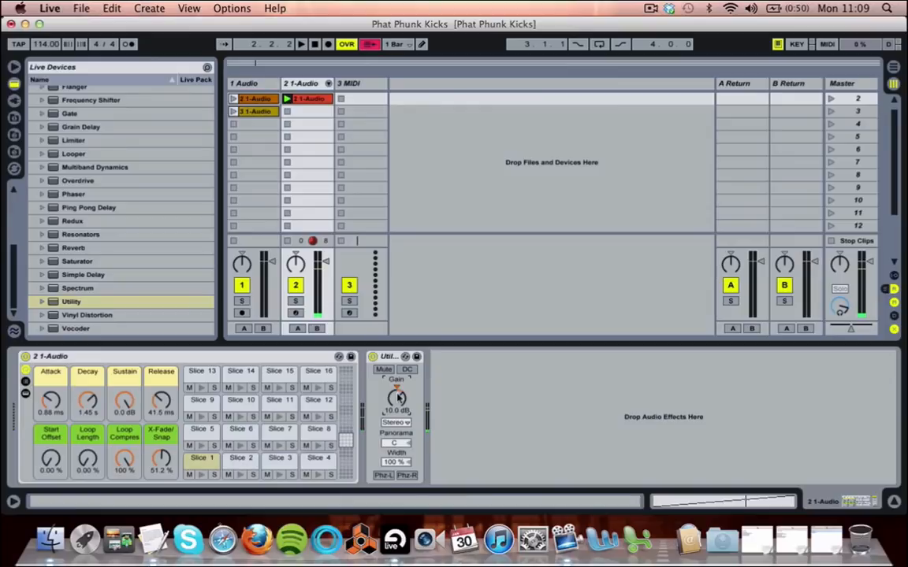
Step: Identify the kick on Slice 1 in the sliced clip and copy its drum rack pad to the empty G#0 pad
{"action": "double_click", "coordinate": [312, 101]}
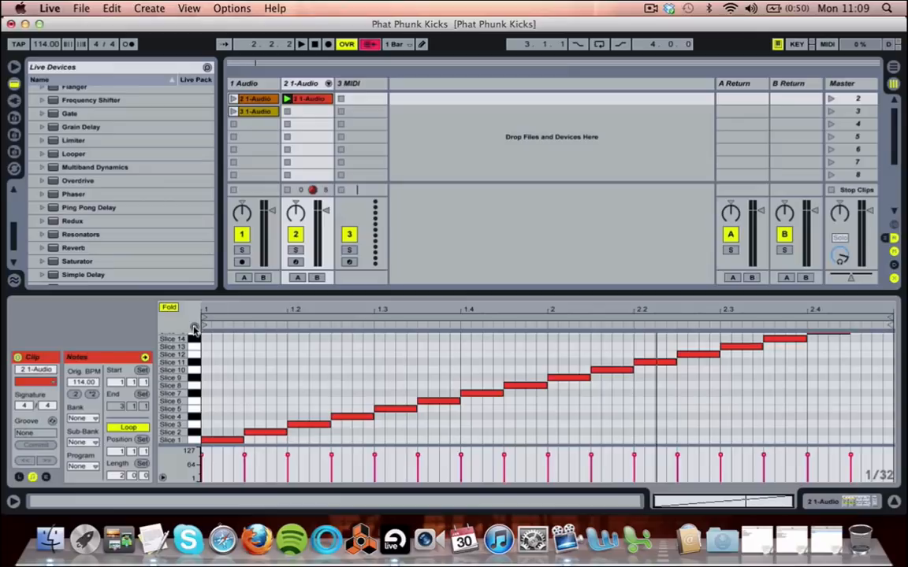
{"action": "left_click", "coordinate": [194, 442]}
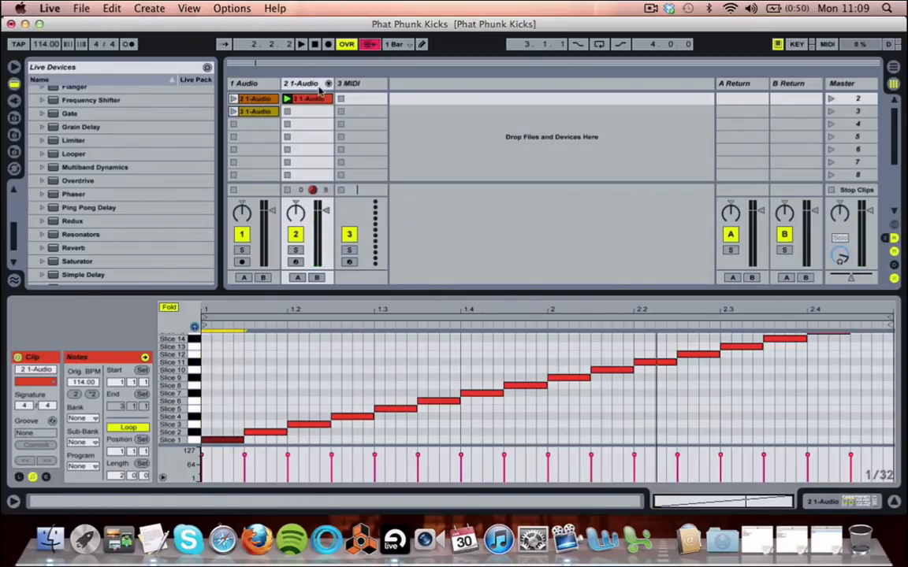
{"action": "left_click", "coordinate": [310, 87]}
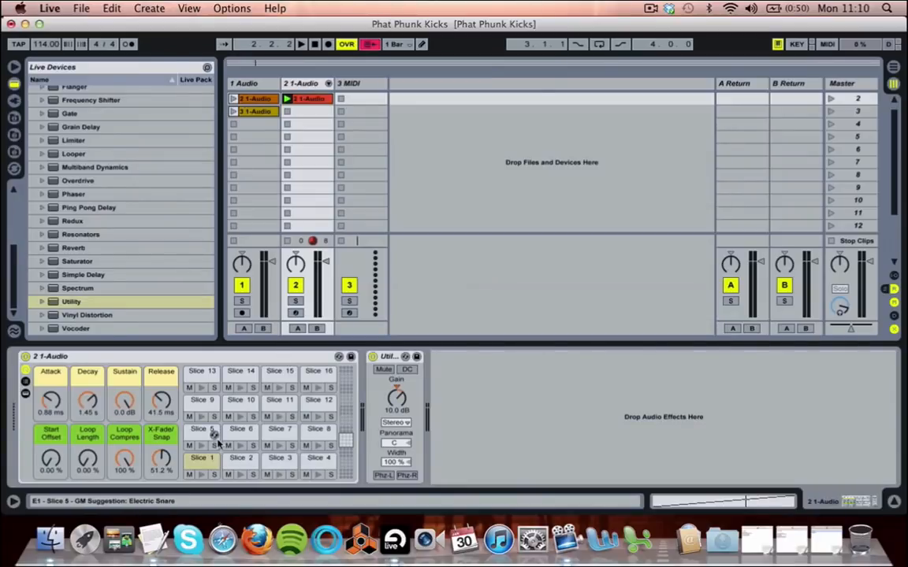
{"action": "scroll", "coordinate": [217, 442], "scroll_direction": "down", "scroll_amount": 3}
{"action": "scroll", "coordinate": [218, 443], "scroll_direction": "up", "scroll_amount": 3}
{"action": "scroll", "coordinate": [218, 443], "scroll_direction": "down", "scroll_amount": 3}
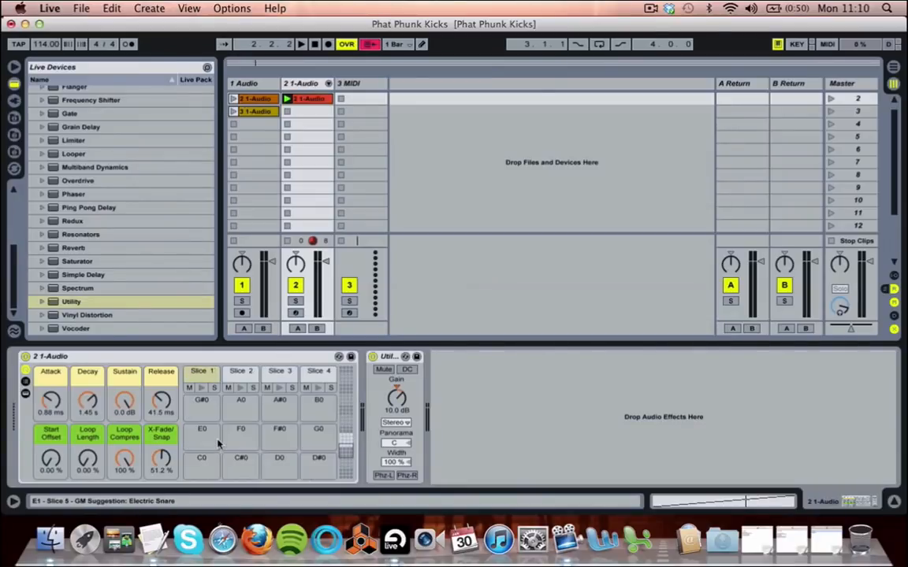
{"action": "left_click", "coordinate": [202, 377]}
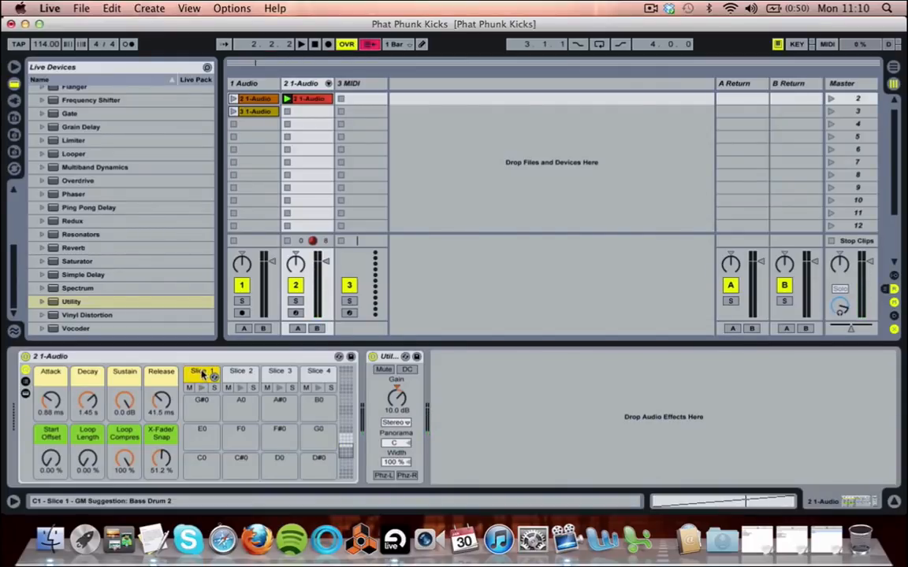
{"action": "left_click_drag", "start_coordinate": [202, 377], "coordinate": [203, 407]}
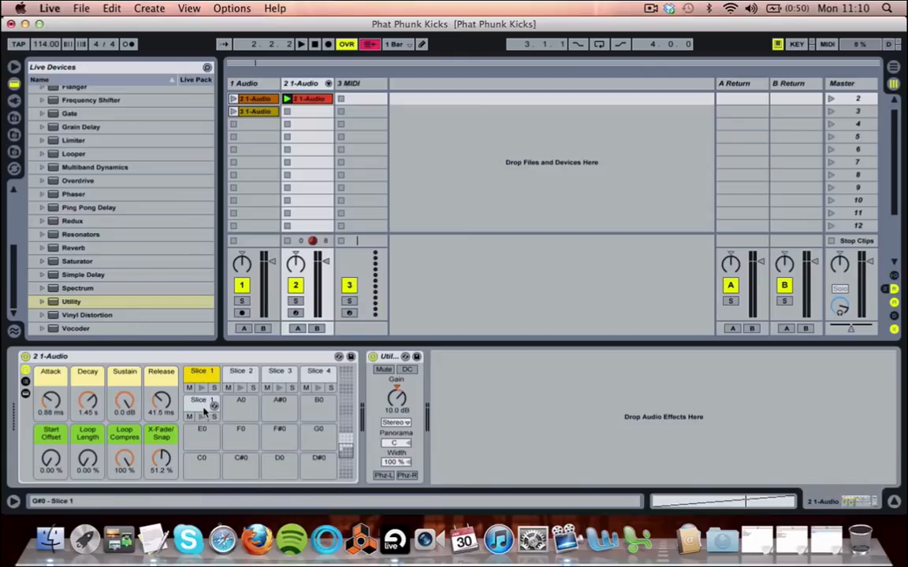
Step: Audition the copied Slice 1 pad on G#0 and rename it "sub kick"
{"action": "left_click", "coordinate": [202, 416]}
{"action": "left_click", "coordinate": [200, 403]}
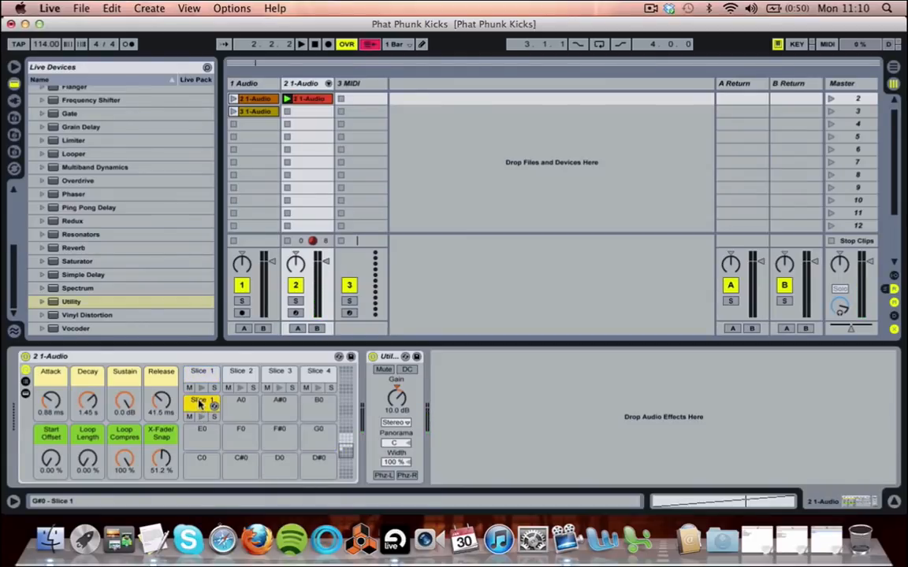
{"action": "type", "text": "sub kick"}
{"action": "key", "text": "Return"}
Step: Arm the sliced track, enable the sub kick's LP12 filter at 179 Hz and transpose its sample to -5 st
{"action": "left_click", "coordinate": [204, 402]}
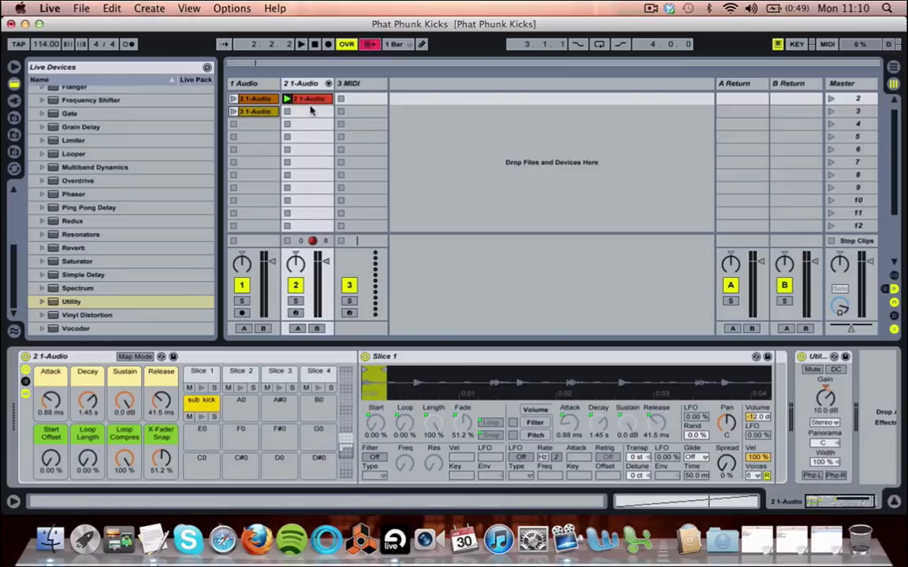
{"action": "left_click", "coordinate": [378, 458]}
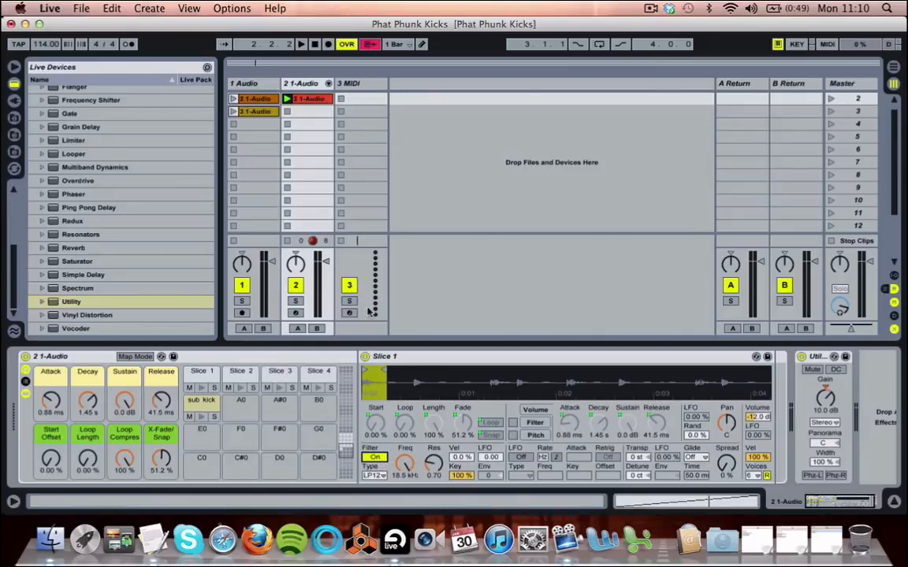
{"action": "left_click", "coordinate": [297, 313]}
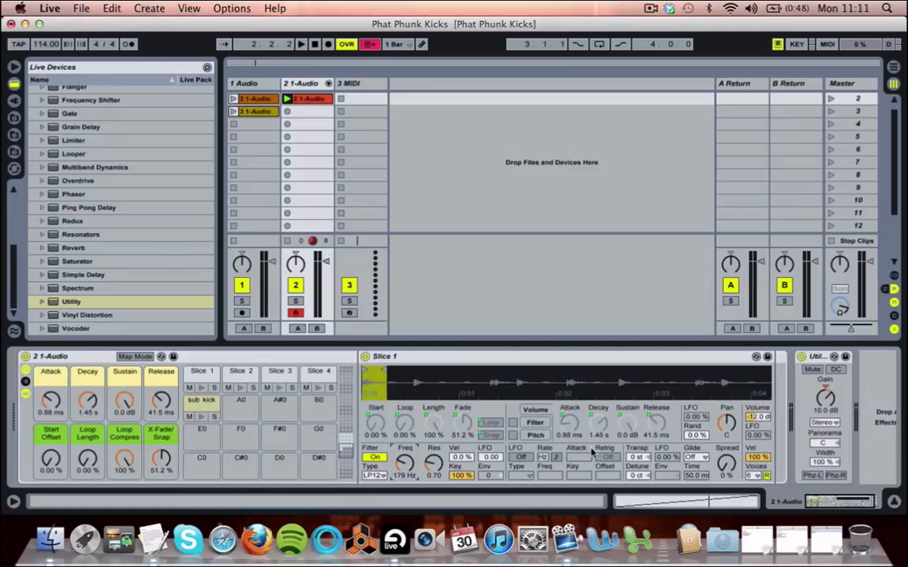
{"action": "left_click", "coordinate": [638, 458]}
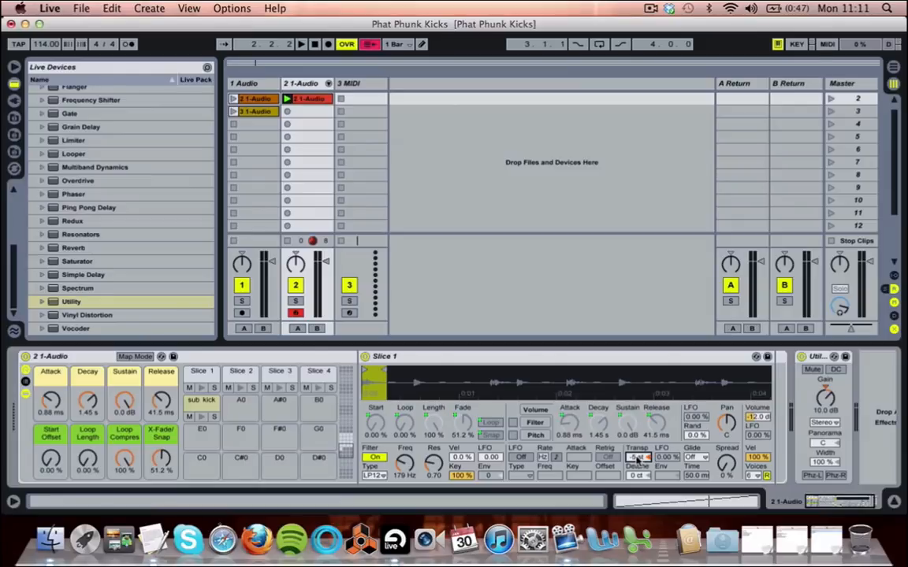
Step: Show all slice rows and the sub kick row in the sliced clip's note editor and play the loop
{"action": "double_click", "coordinate": [307, 100]}
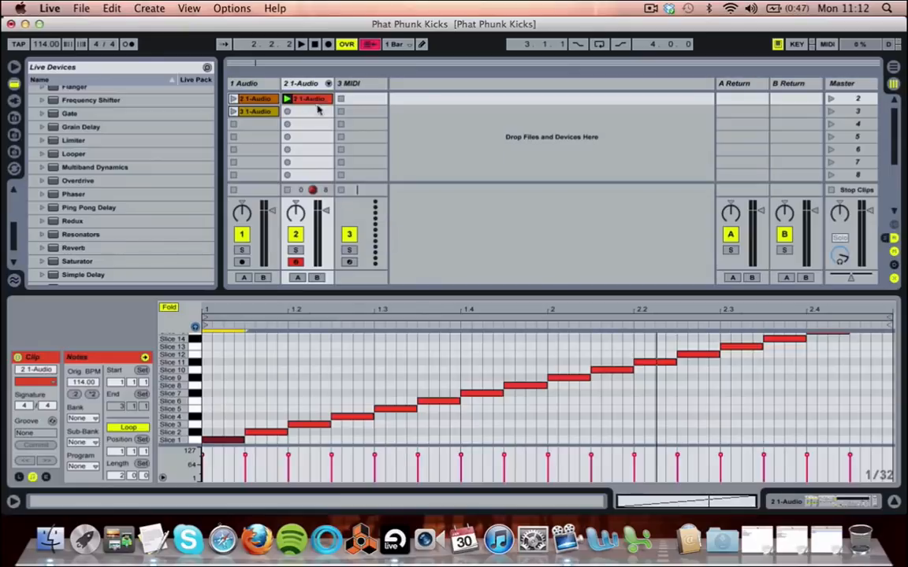
{"action": "left_click_drag", "start_coordinate": [542, 293], "coordinate": [535, 216]}
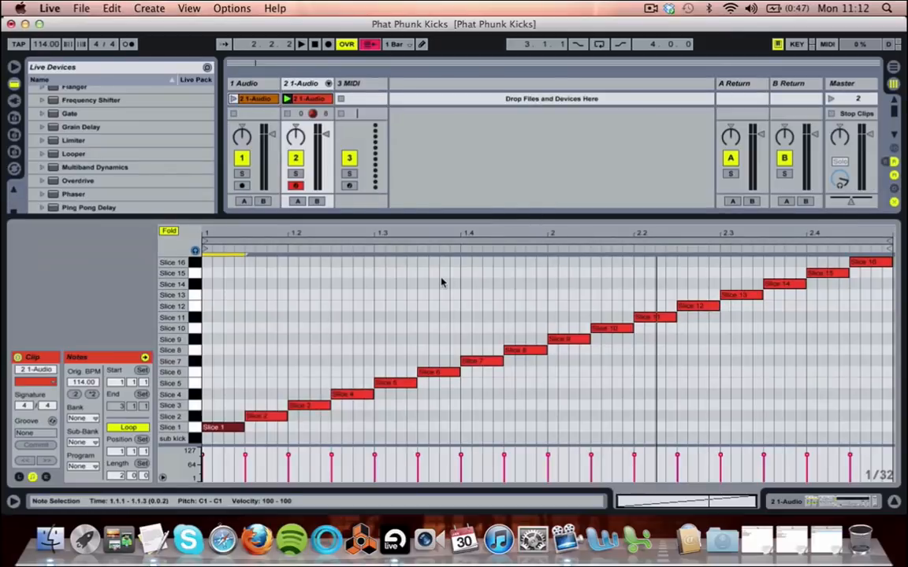
{"action": "key", "text": "space"}
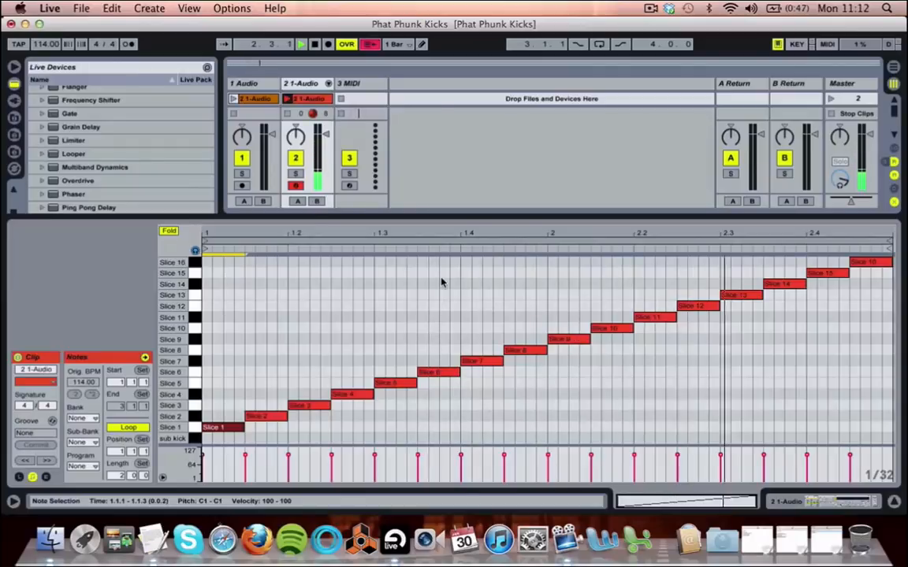
{"action": "key", "text": "space"}
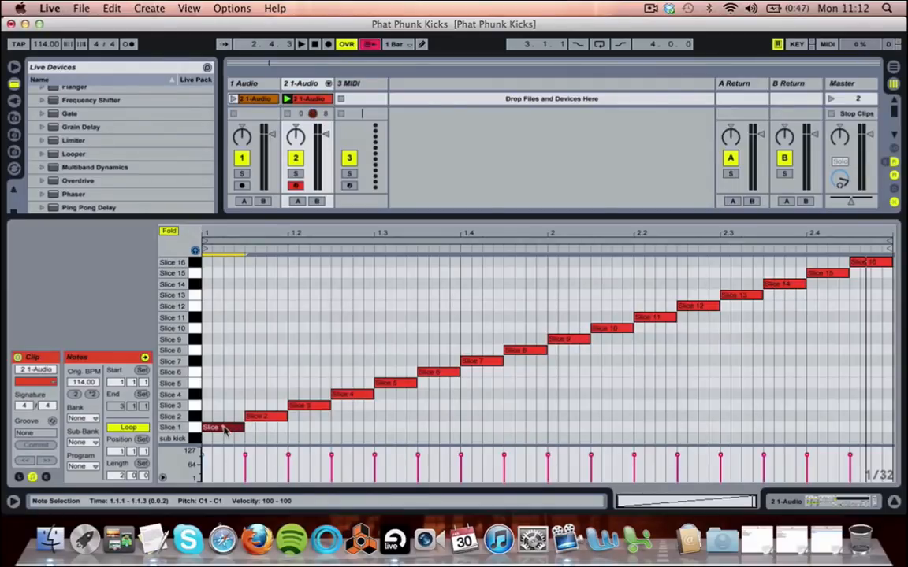
Step: Copy the Slice 1, Slice 6, Slice 9 and Slice 14 notes to the sub kick row at the same beat positions
{"action": "left_click_drag", "start_coordinate": [225, 429], "coordinate": [227, 439]}
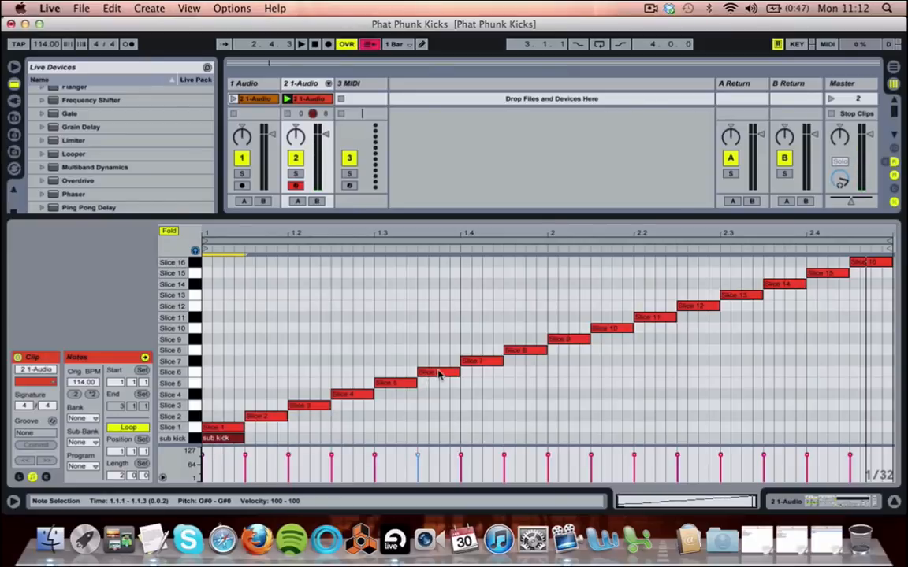
{"action": "left_click_drag", "start_coordinate": [439, 376], "coordinate": [439, 439]}
{"action": "left_click_drag", "start_coordinate": [574, 340], "coordinate": [577, 438]}
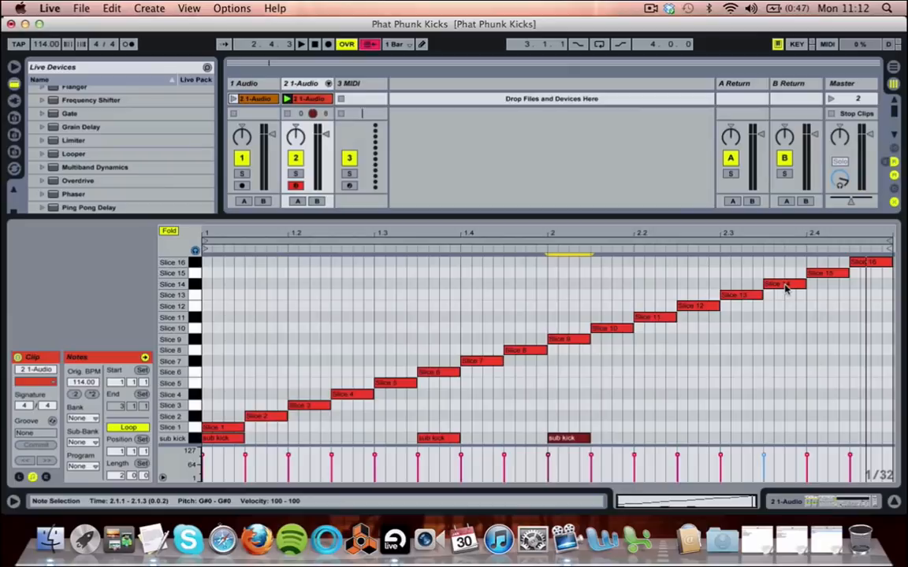
{"action": "left_click_drag", "start_coordinate": [785, 288], "coordinate": [787, 439]}
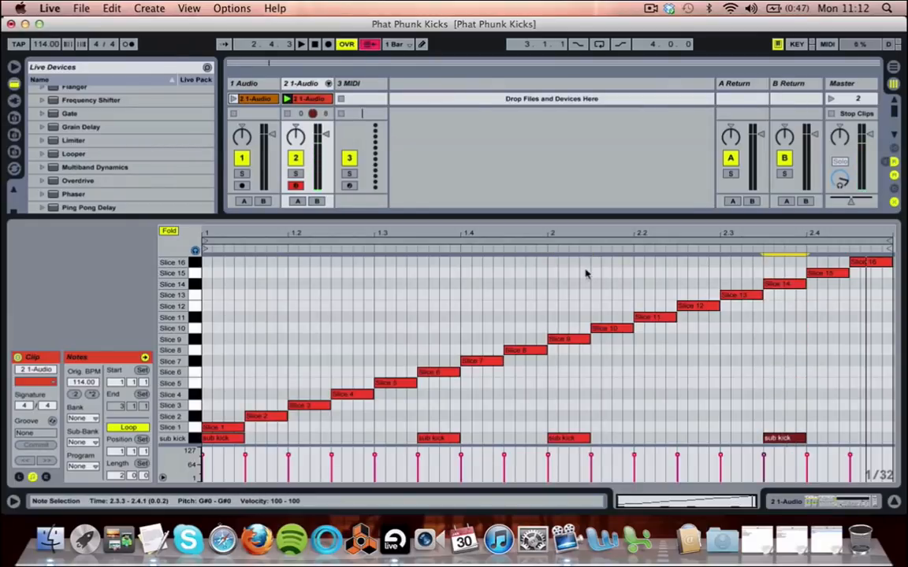
Step: Enlarge the mixer area, unfold the sliced track's drum rack chains and select the sub kick chain
{"action": "left_click_drag", "start_coordinate": [318, 234], "coordinate": [318, 360]}
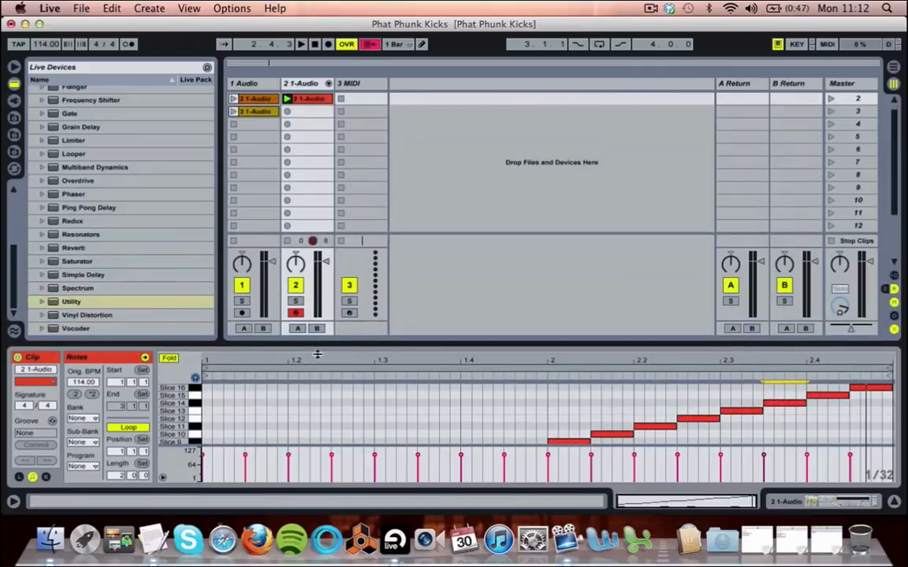
{"action": "left_click", "coordinate": [329, 84]}
{"action": "left_click", "coordinate": [349, 85]}
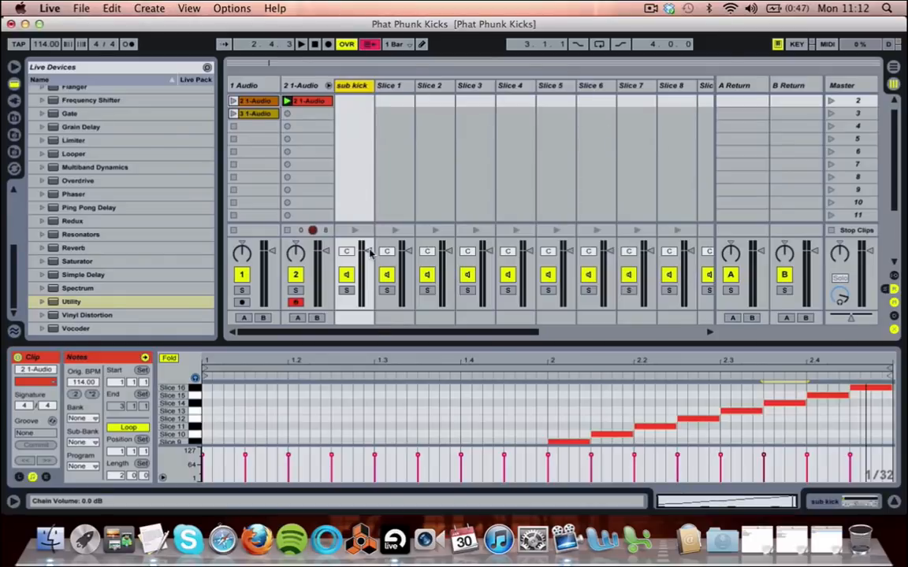
Step: Compare the playing loop with the sub kick chain's volume at -inf dB and raised back to 0.0 dB
{"action": "left_click_drag", "start_coordinate": [367, 250], "coordinate": [366, 306]}
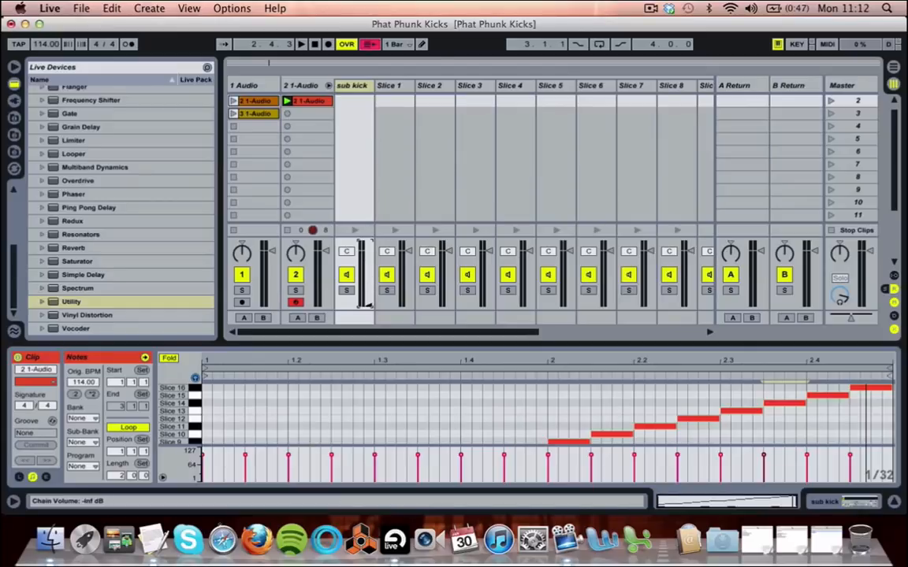
{"action": "key", "text": "space"}
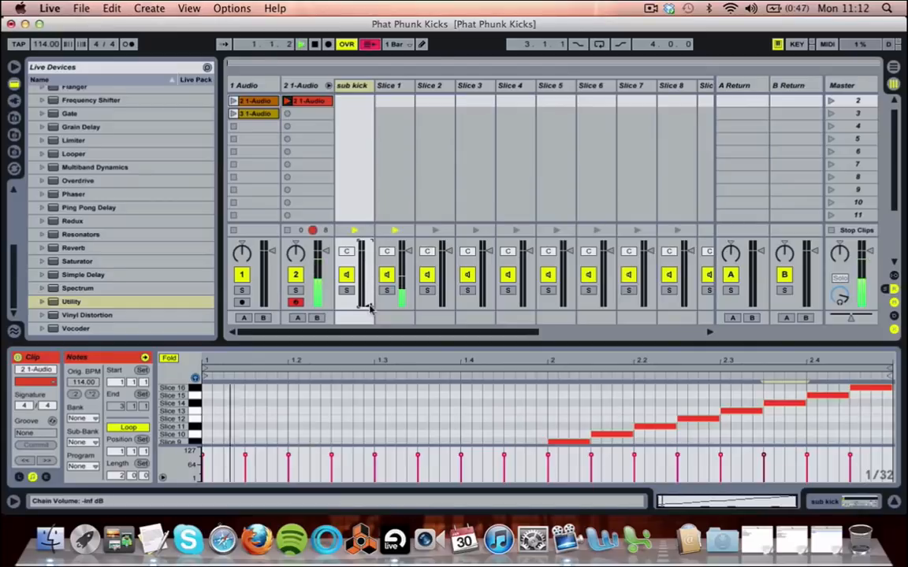
{"action": "left_click_drag", "start_coordinate": [367, 307], "coordinate": [370, 251]}
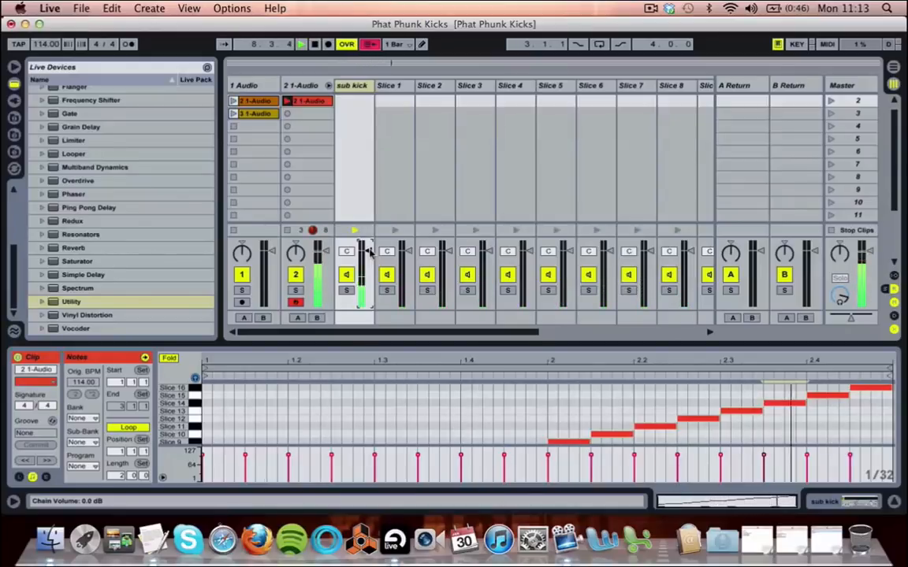
{"action": "key", "text": "space"}
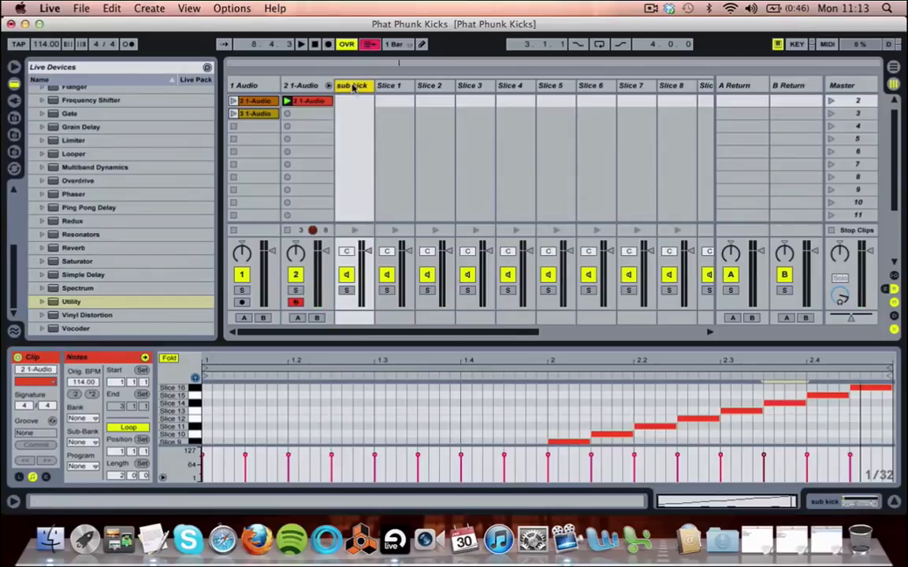
Step: Add a Compressor after the sampler on the sub kick chain and set its threshold to -18.8 dB
{"action": "left_click", "coordinate": [352, 87]}
{"action": "scroll", "coordinate": [113, 160], "scroll_direction": "up", "scroll_amount": 5}
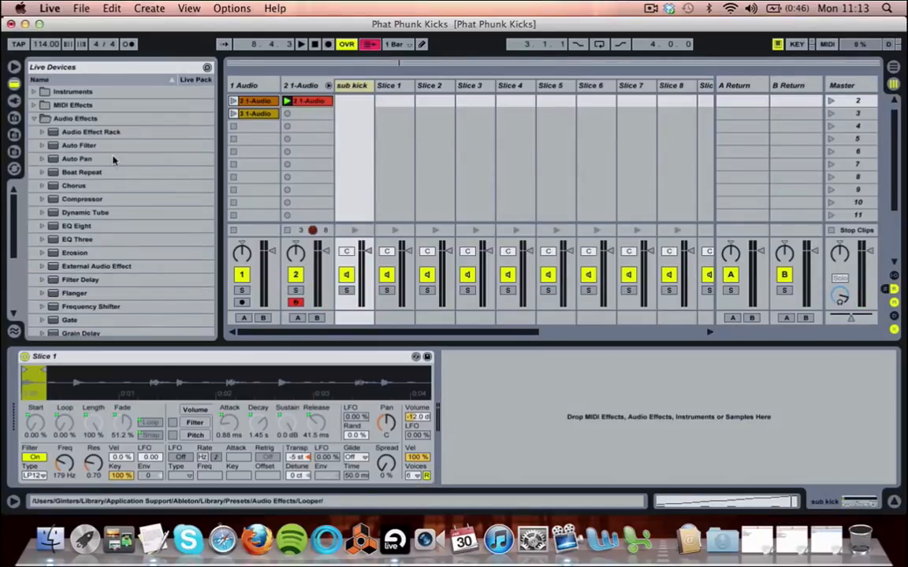
{"action": "left_click_drag", "start_coordinate": [53, 199], "coordinate": [503, 400]}
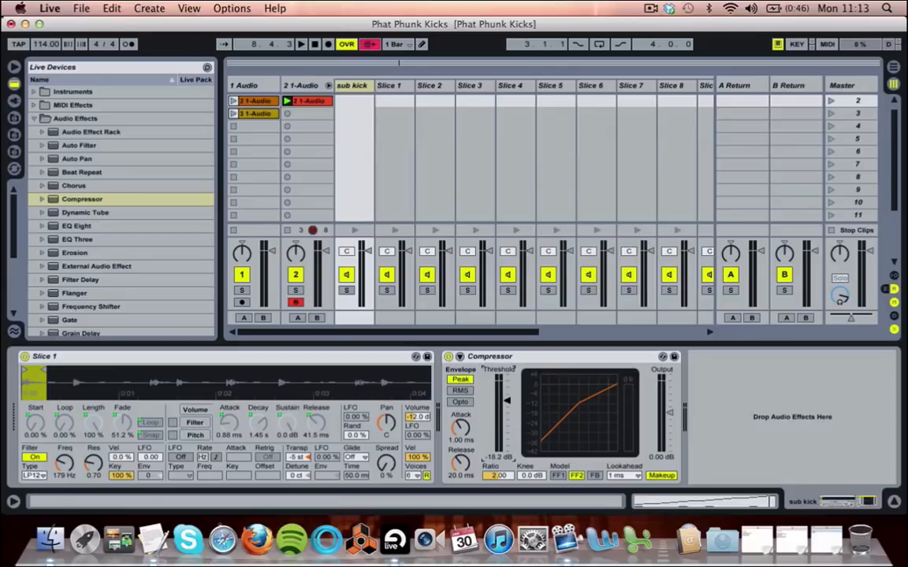
{"action": "left_click_drag", "start_coordinate": [503, 399], "coordinate": [509, 403]}
Step: Play the loop while balancing the sub kick, setting its compressor threshold to -30.6 dB and its chain volume to -3.0 dB
{"action": "key", "text": "space"}
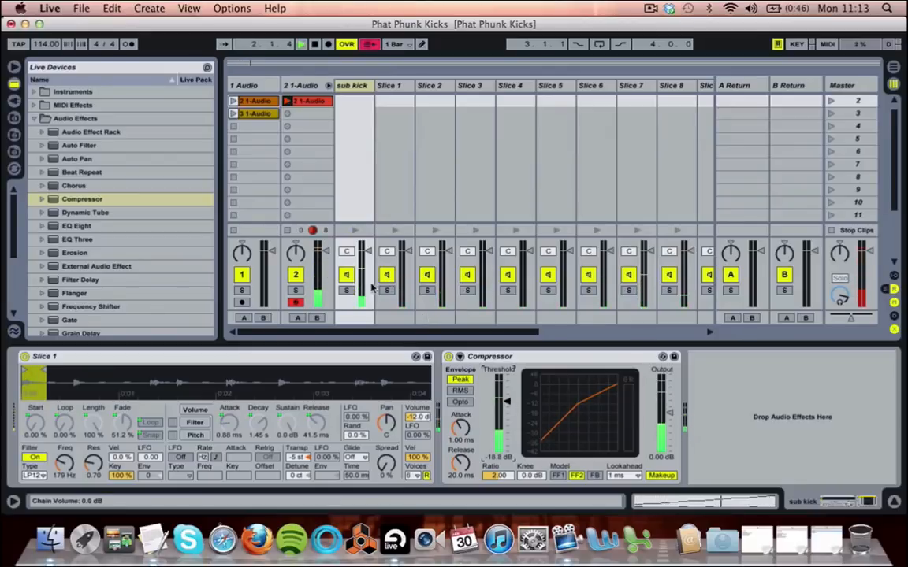
{"action": "left_click_drag", "start_coordinate": [368, 252], "coordinate": [368, 257]}
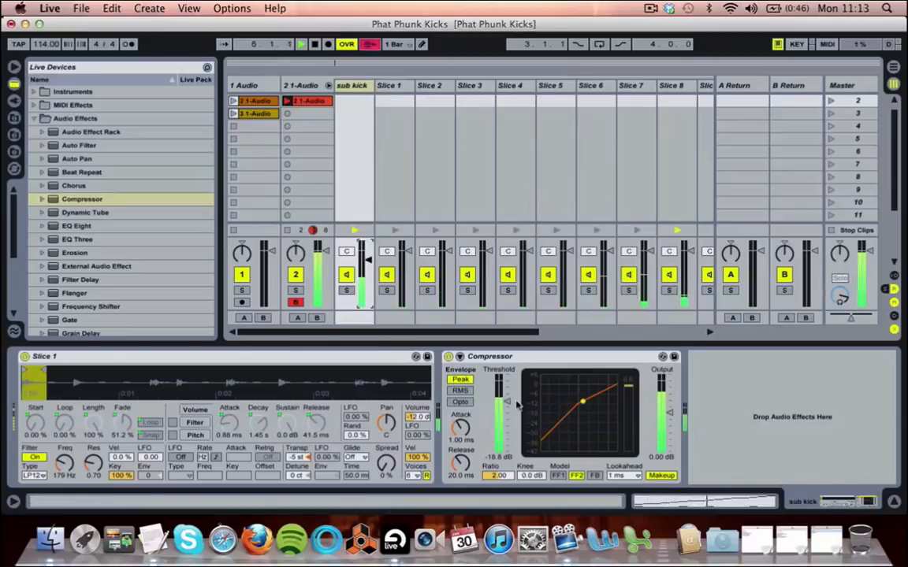
{"action": "left_click_drag", "start_coordinate": [509, 405], "coordinate": [509, 430]}
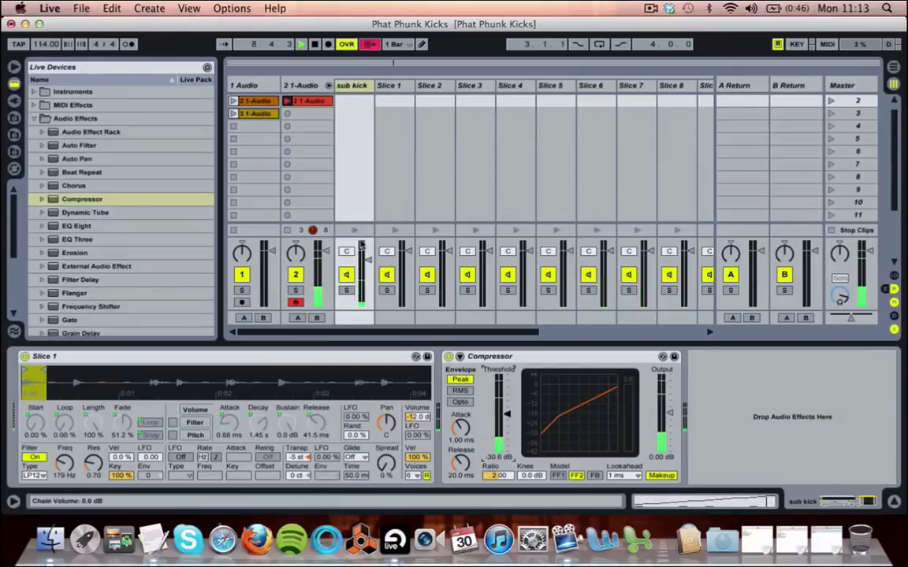
{"action": "left_click_drag", "start_coordinate": [361, 258], "coordinate": [367, 255]}
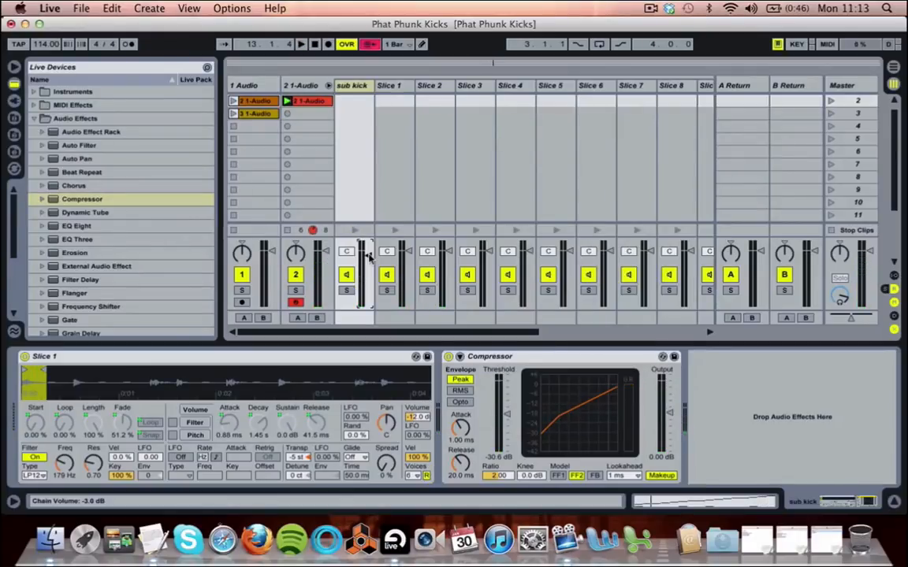